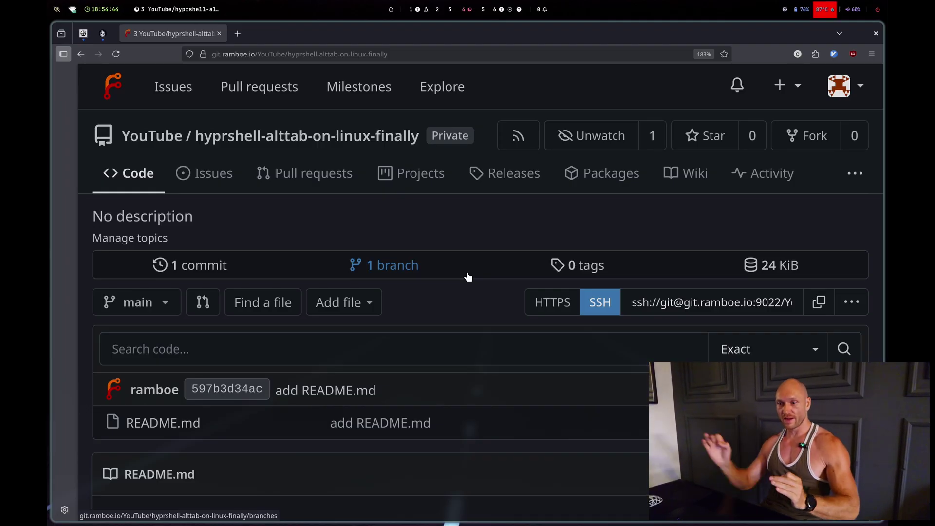
- Scroll the hyprshell-alttab README down to its Features list
scroll(523, 244, down, 6)
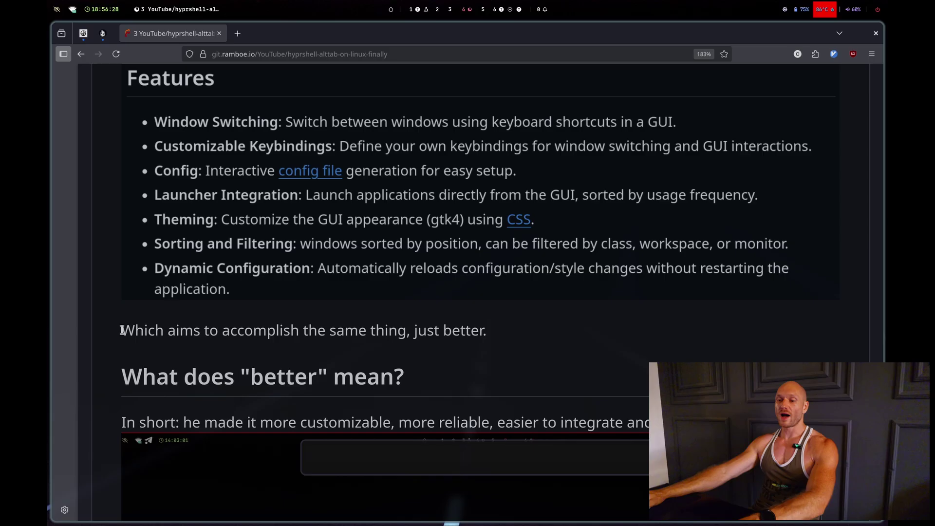
- Highlight the README phrases about accomplishing the same thing and being more customizable
drag(167, 331, 407, 326)
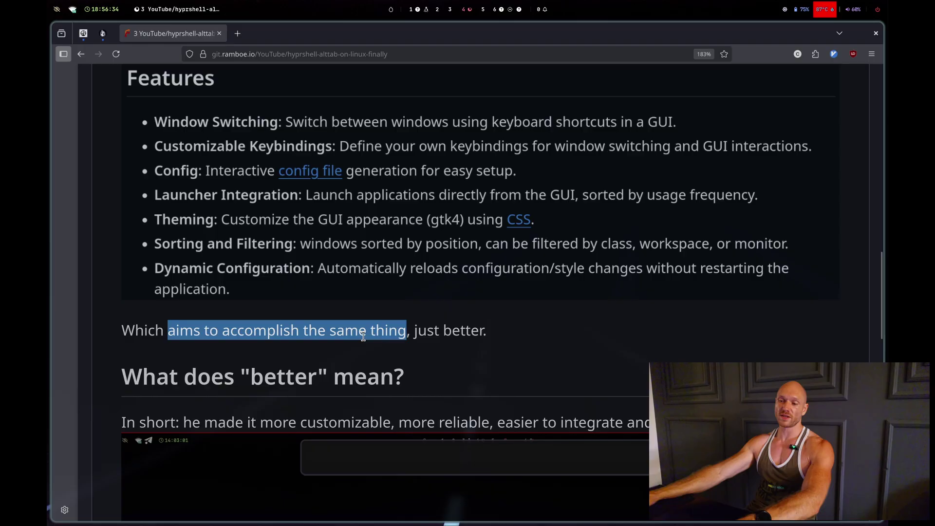
scroll(215, 310, down, 2)
click(186, 303)
drag(181, 303, 643, 300)
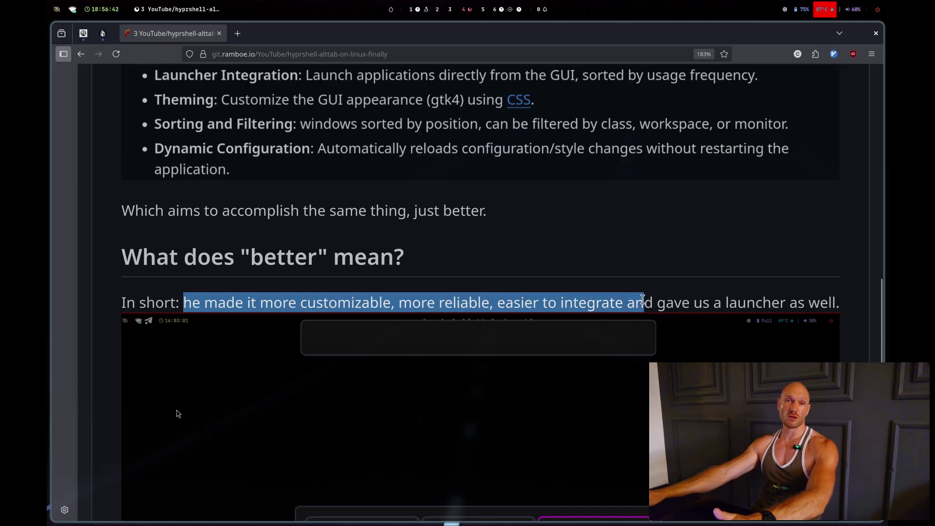
click(679, 225)
- Scroll down to the 'What does better mean?' section's window-switcher screenshot
scroll(676, 233, down, 5)
scroll(881, 328, down, 1)
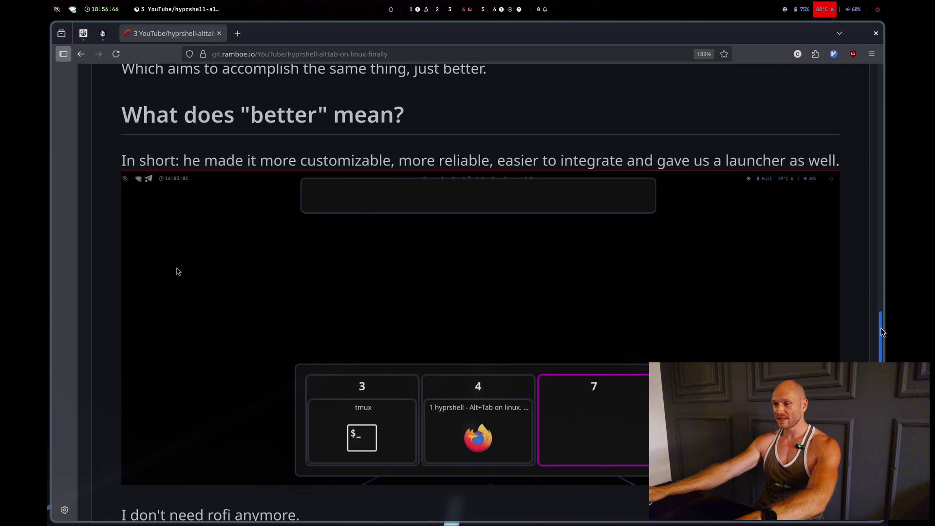
scroll(882, 331, down, 1)
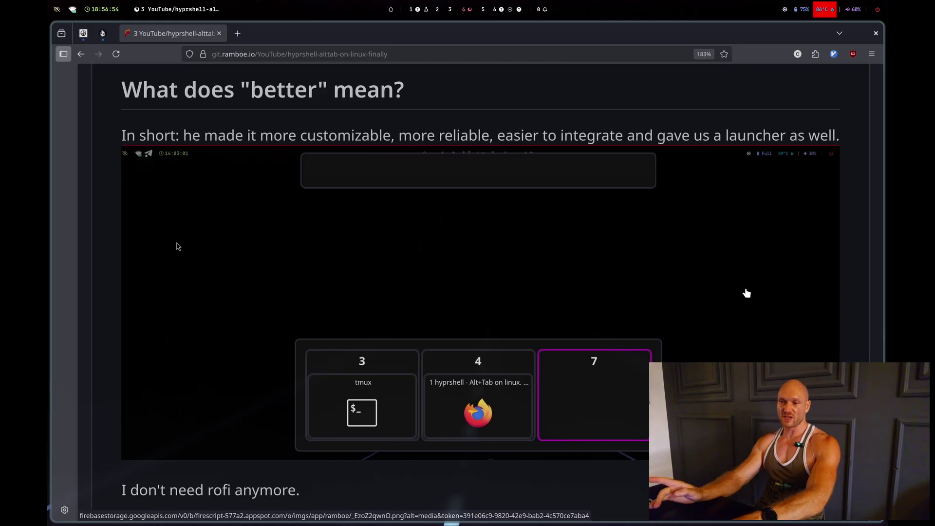
- Cycle through the open windows with the Alt+Tab switcher, ending back on the browser
key(alt+Tab)
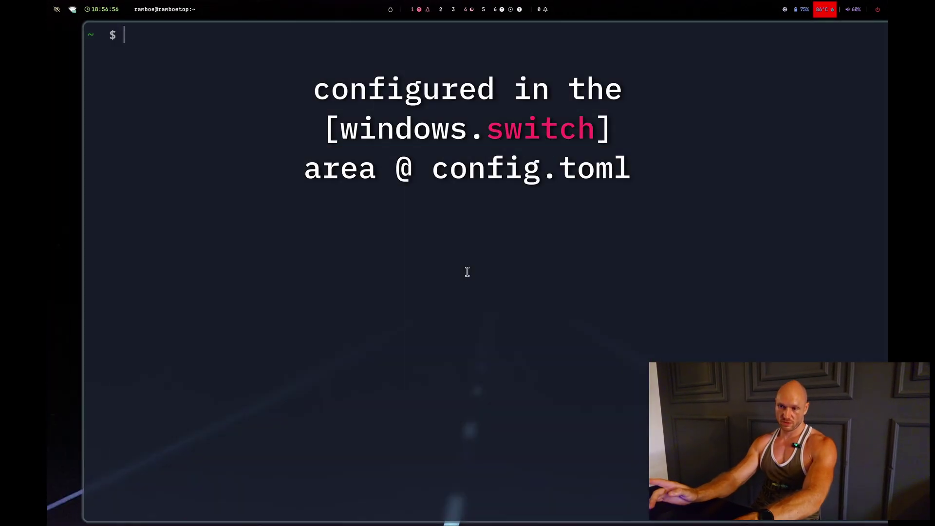
key(alt+Tab)
key(alt+Tab)
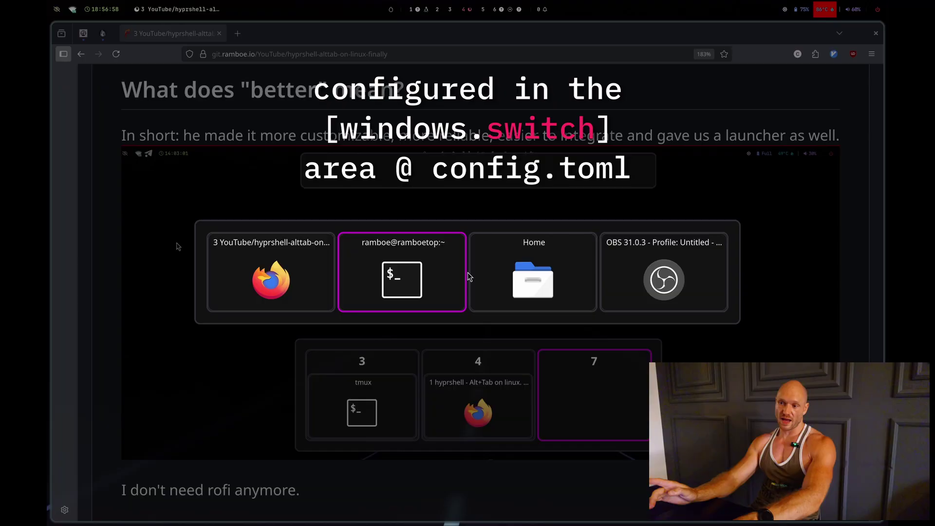
key(alt+Tab)
key(alt+Tab)
key(alt+Tab)
key(alt+Tab)
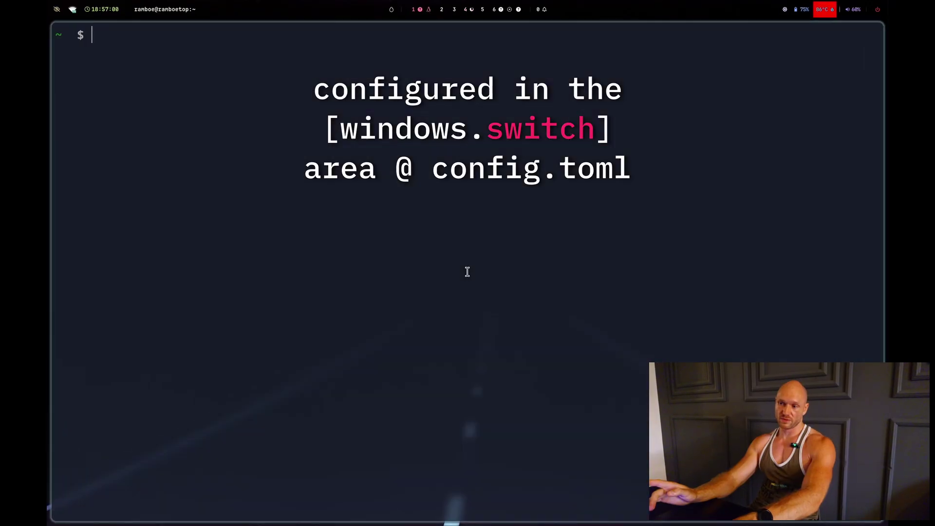
key(alt+Tab)
key(alt+Tab)
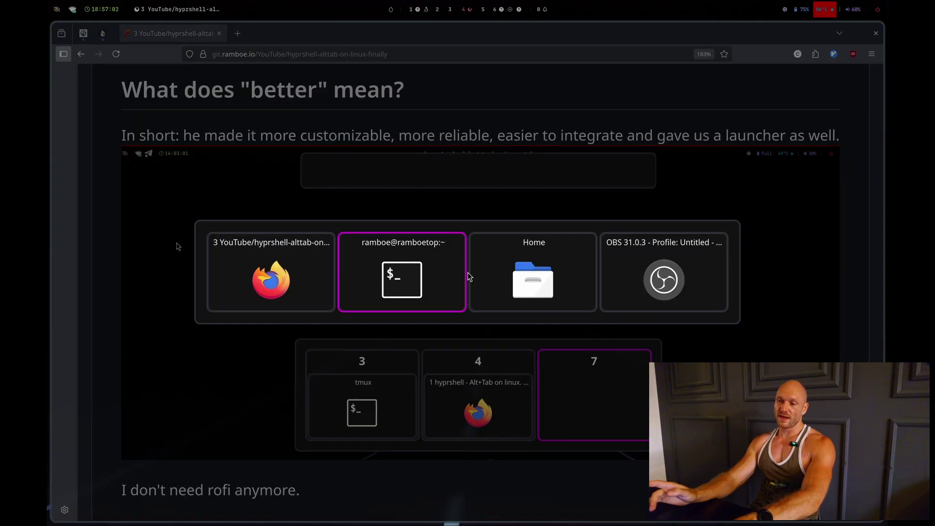
key(alt+Tab)
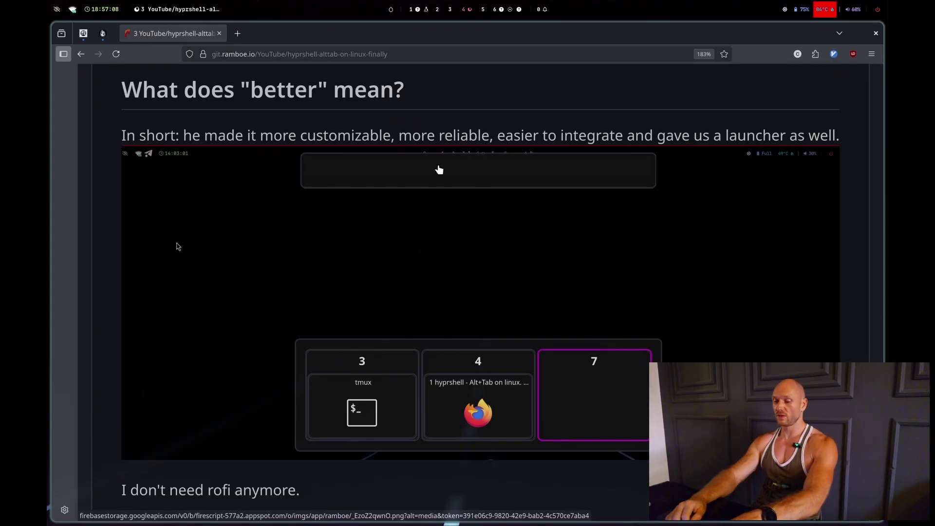
- Search the launcher for 'tele', close it, and reopen the Alt+Tab window switcher
key(super+Tab)
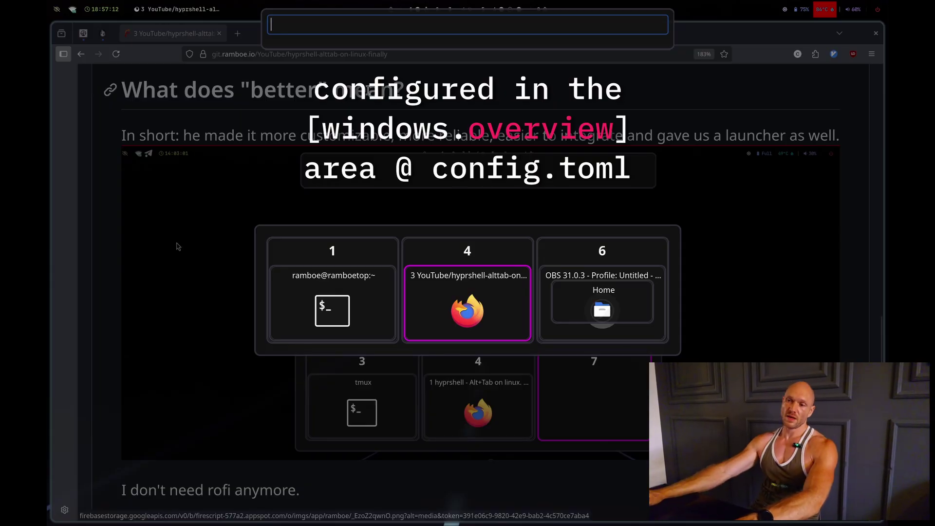
text(tele)
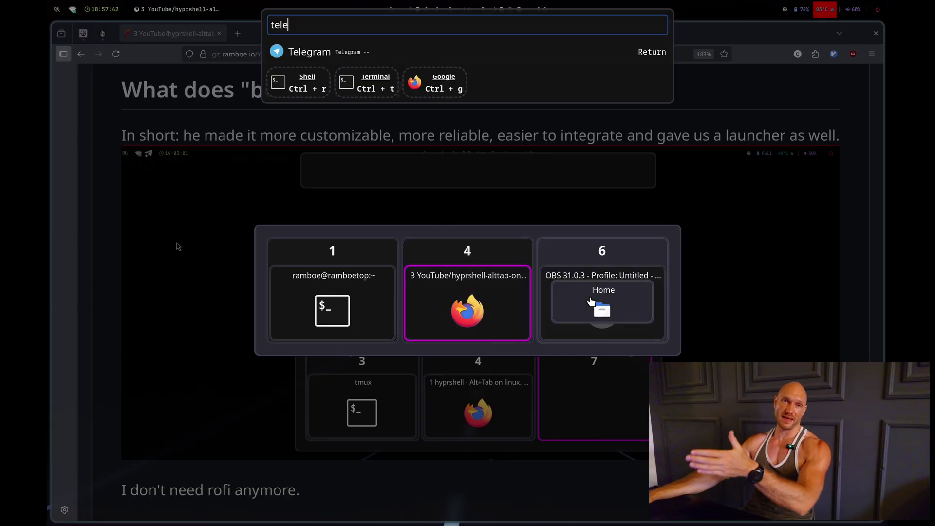
key(Escape)
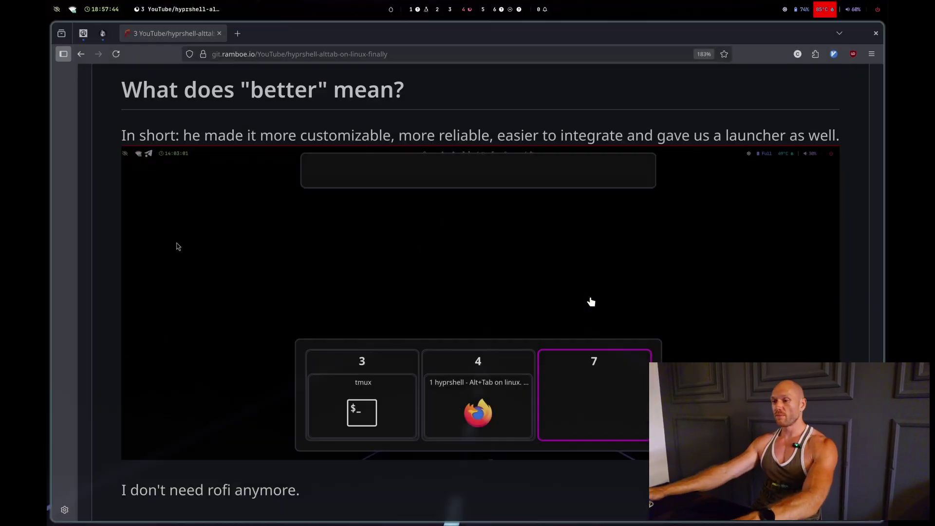
key(alt+Tab)
key(alt+Tab)
key(alt+Tab)
key(alt+Tab)
key(alt+Tab)
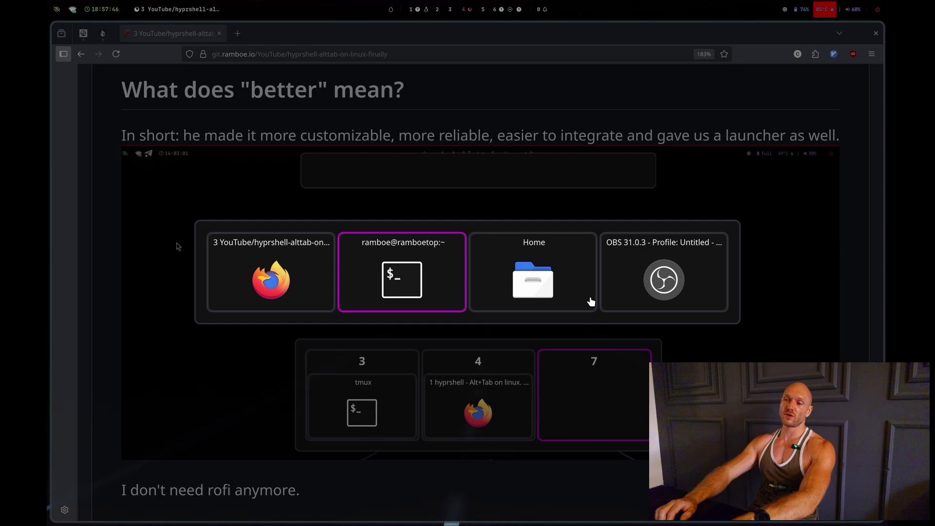
key(alt+Tab)
key(alt+Tab)
key(alt+Tab)
key(alt+Tab)
key(alt+Tab)
key(alt+Tab)
key(alt+Tab)
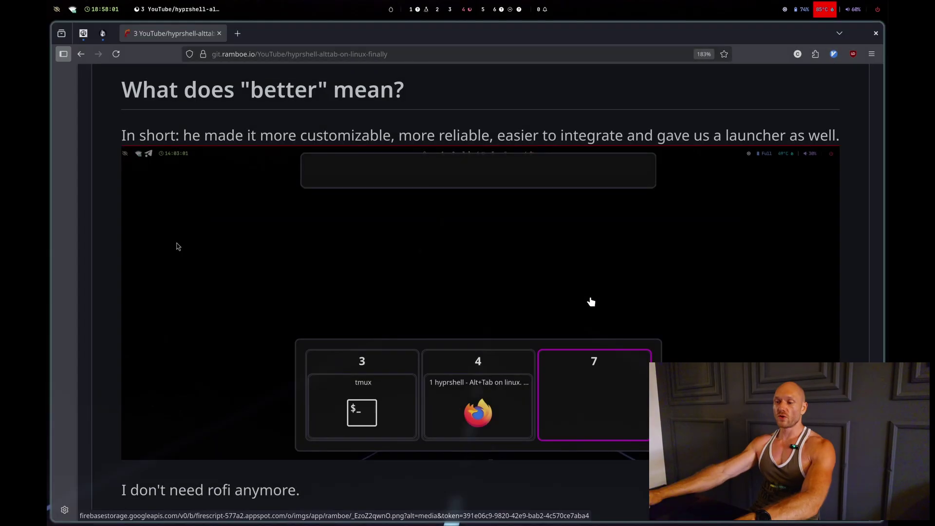
- Scroll the README down to the My config.toml section and its config link
scroll(632, 243, down, 5)
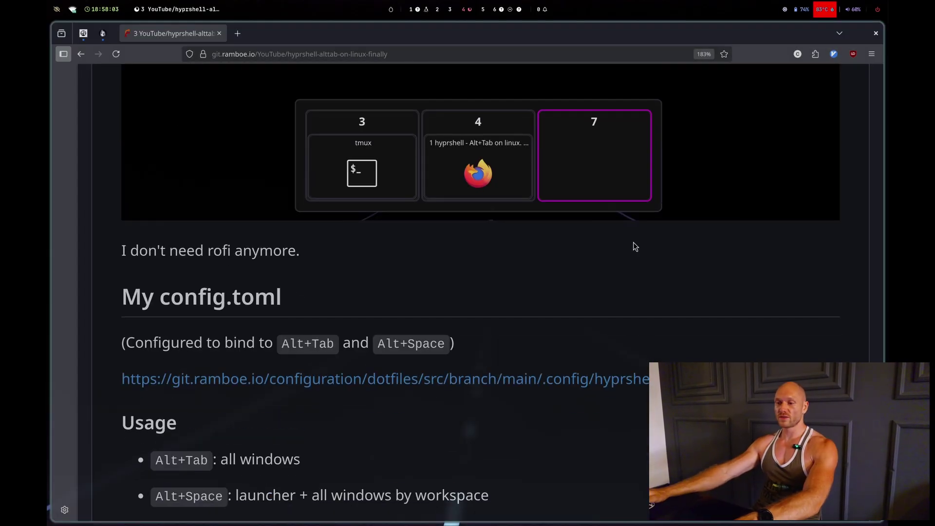
scroll(633, 256, down, 3)
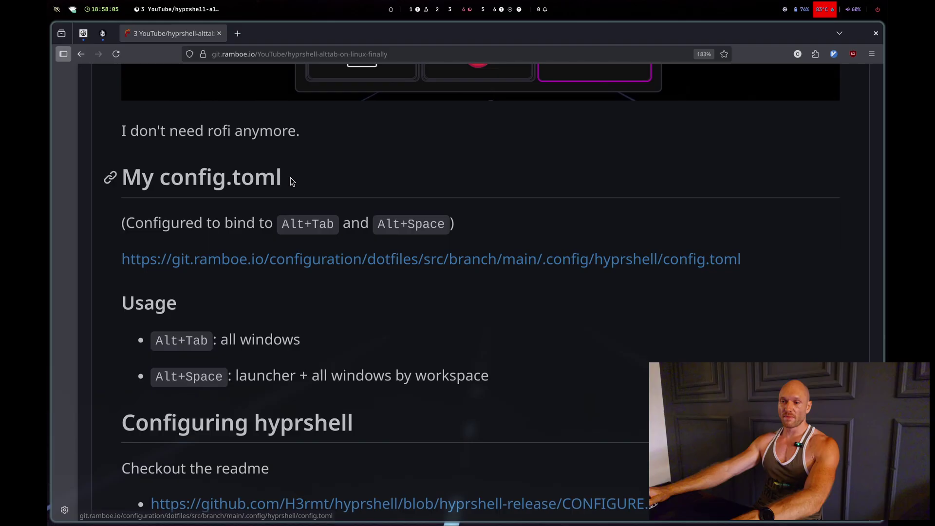
- Open config.toml, highlight its scale and items_per_row lines, then return to the README's Configuring section
click(273, 272)
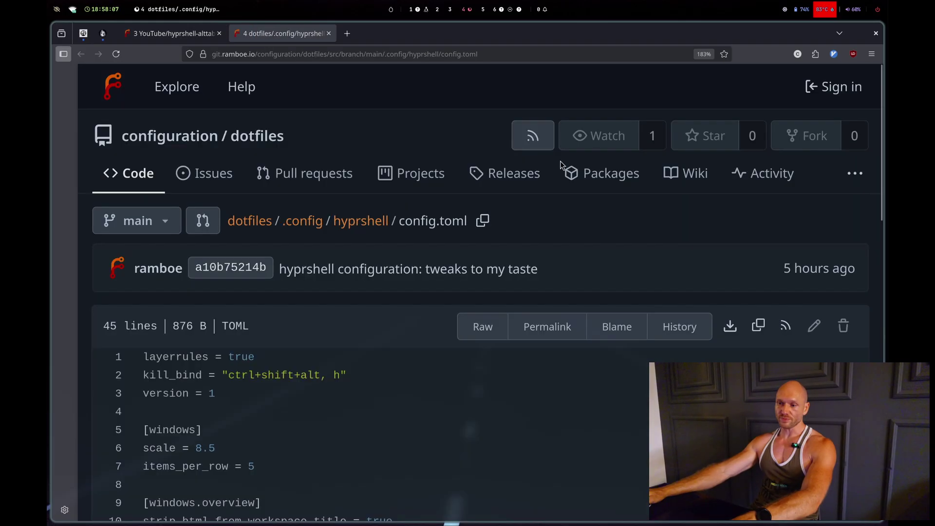
scroll(424, 316, down, 5)
drag(215, 209, 164, 210)
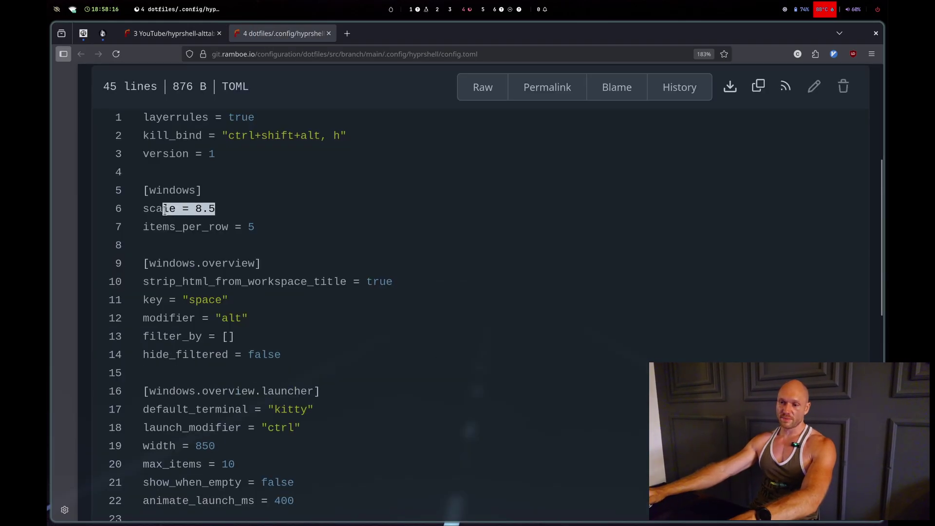
click(208, 228)
double_click(169, 225)
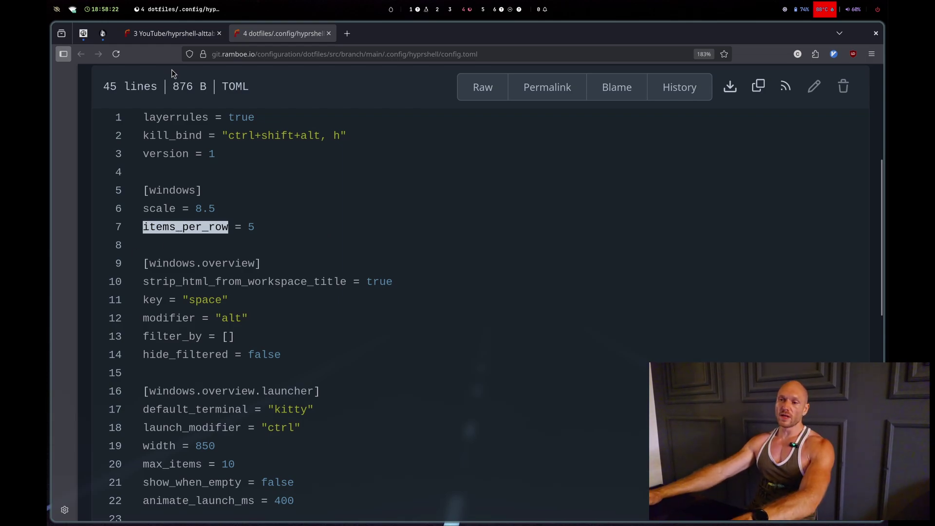
click(170, 33)
scroll(501, 242, down, 3)
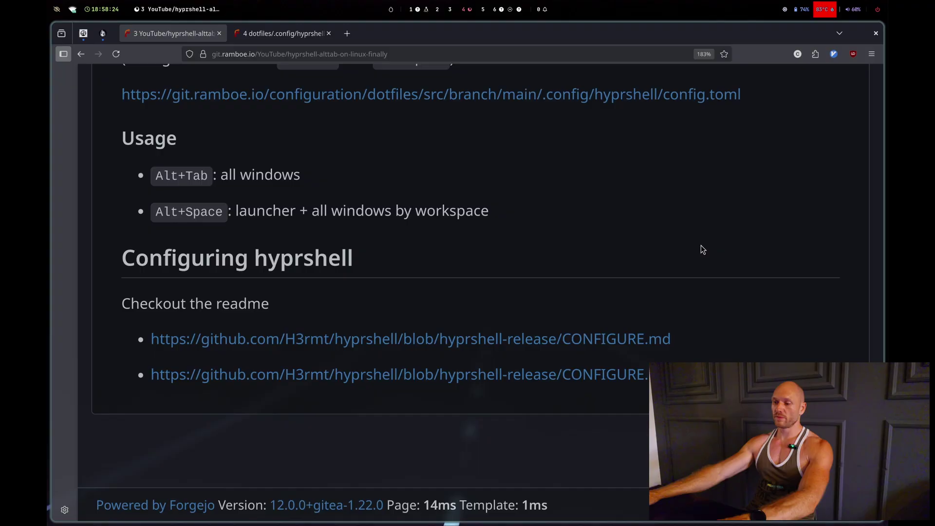
- Open CONFIGURE.md in a new tab and find items_per_row in it
middle_click(444, 340)
click(288, 35)
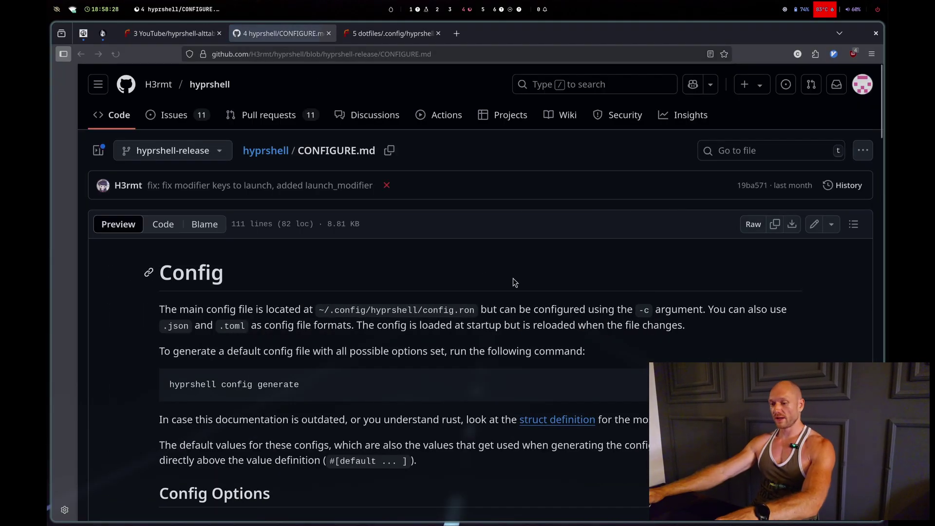
key(ctrl+f)
text(items_per_row = 5)
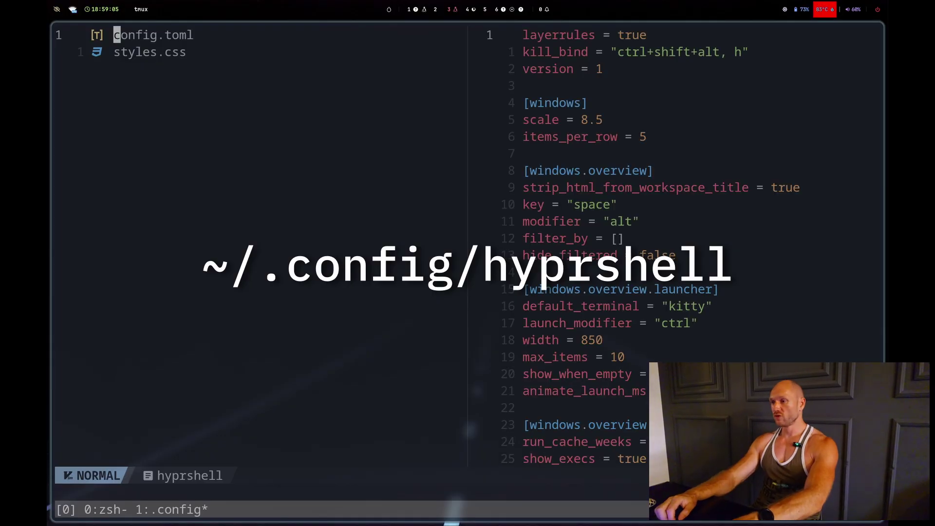
- Yank 15 lines of config.toml into Neovim's + clipboard register
key(j)
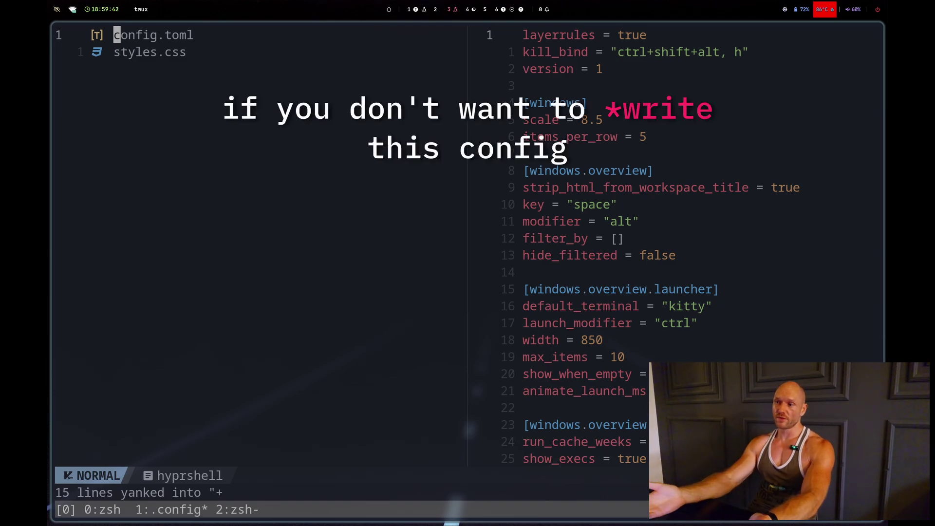
- In a new tmux window, start hyprshell config generate and abort its key-combination prompt
key(ctrl+b)
text(c)
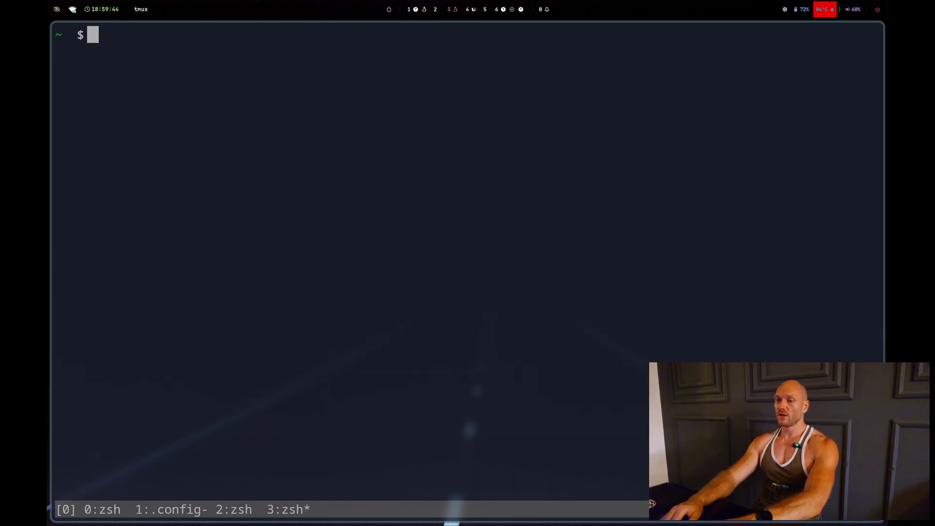
text(hyp)
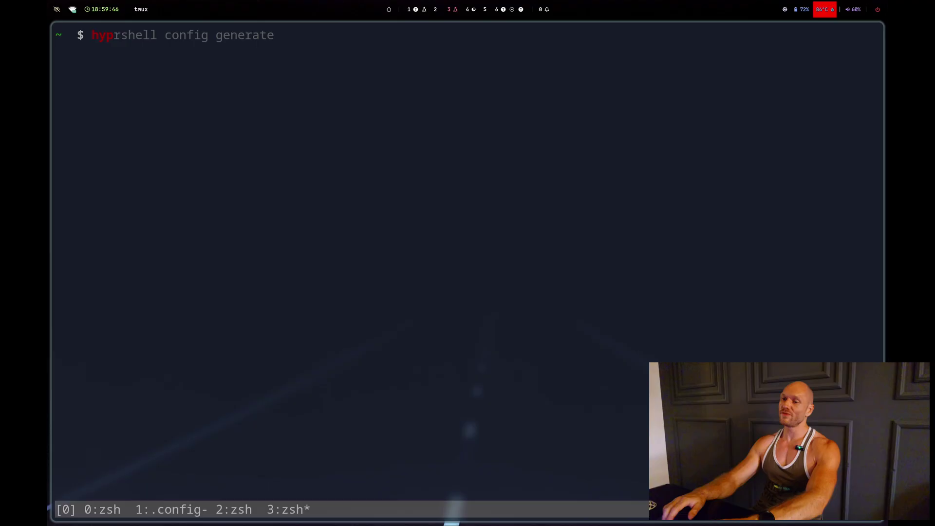
key(Right)
key(Return)
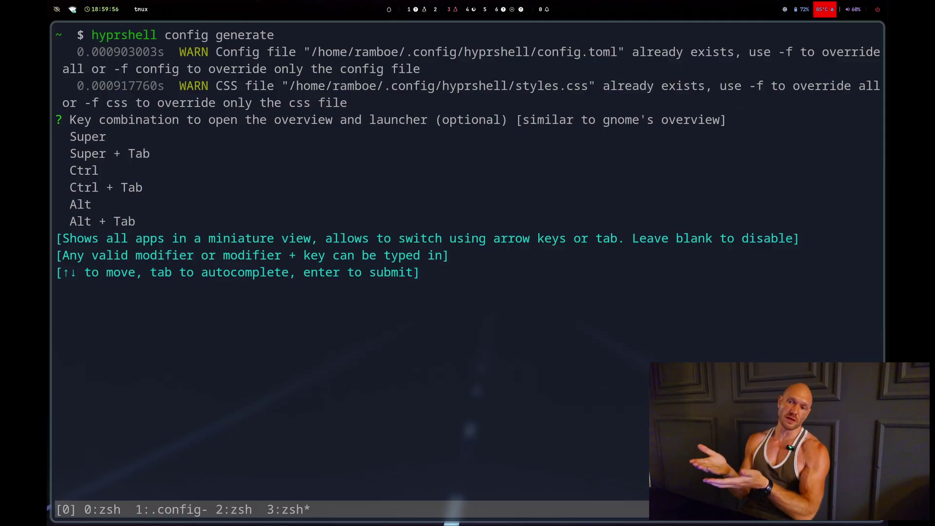
key(ctrl+c)
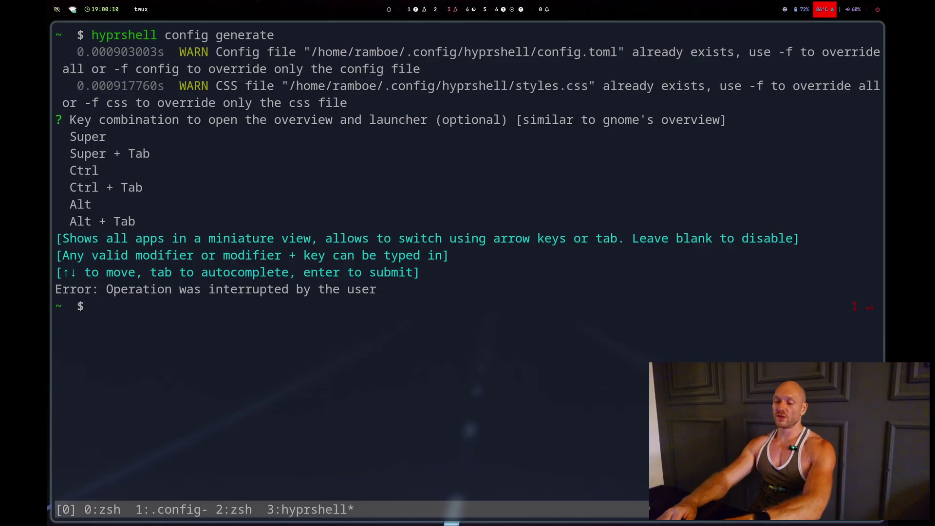
- Run hyprshell config check, which finishes without errors
text(hyprsh)
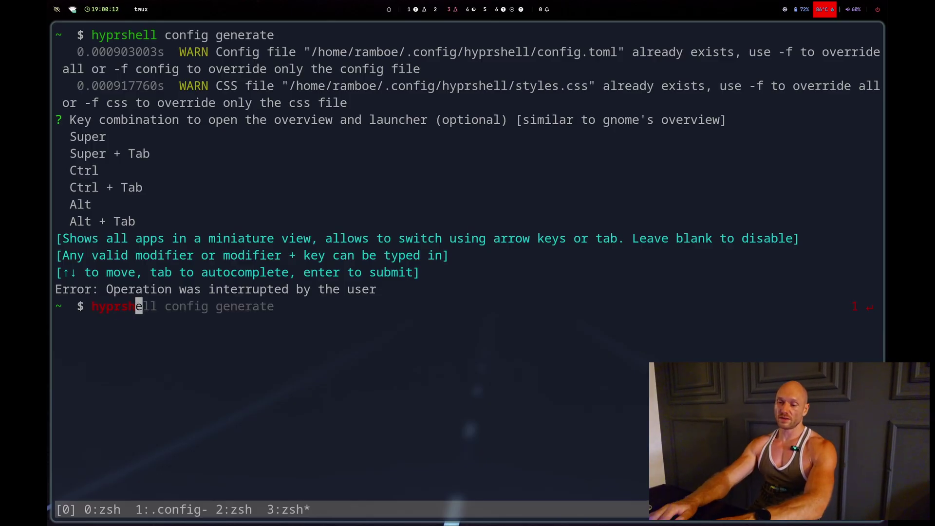
text(ell config check)
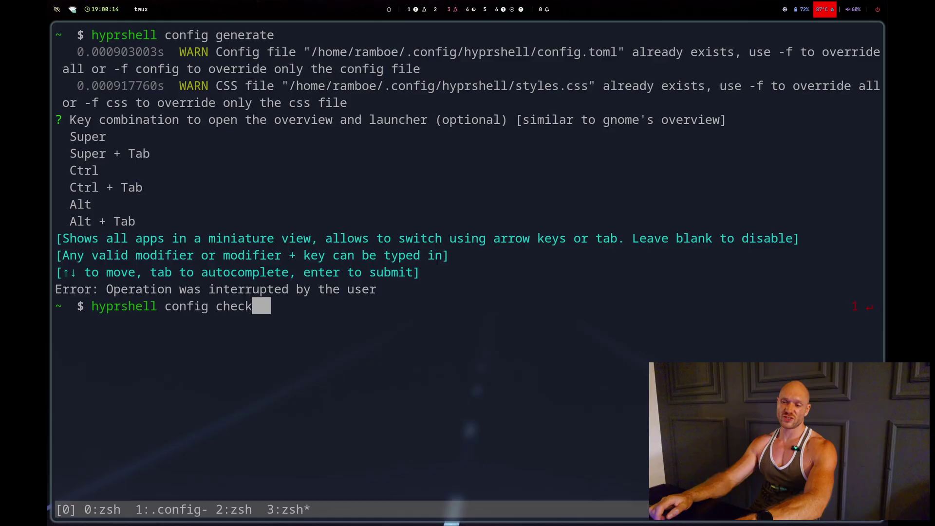
key(Return)
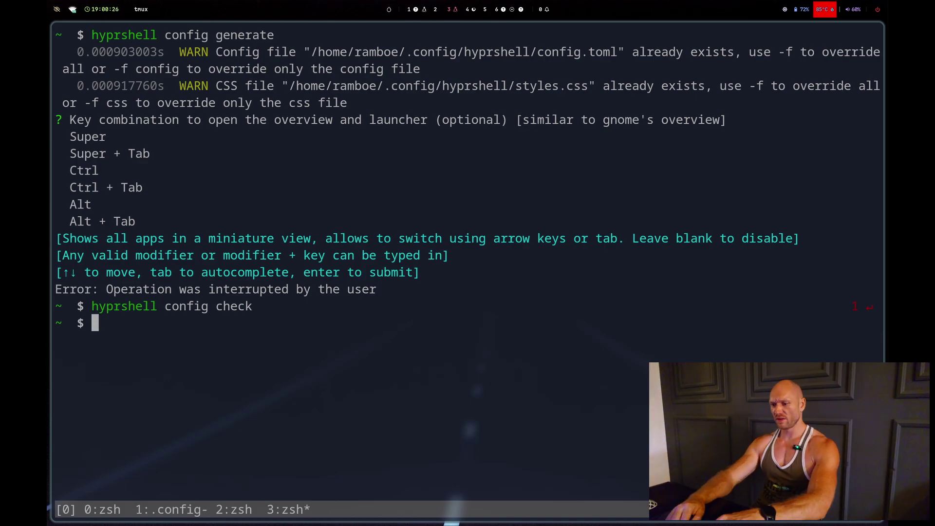
key(ctrl+b)
- Change config.toml's version value from 1 to micky and save it with :w
key(1)
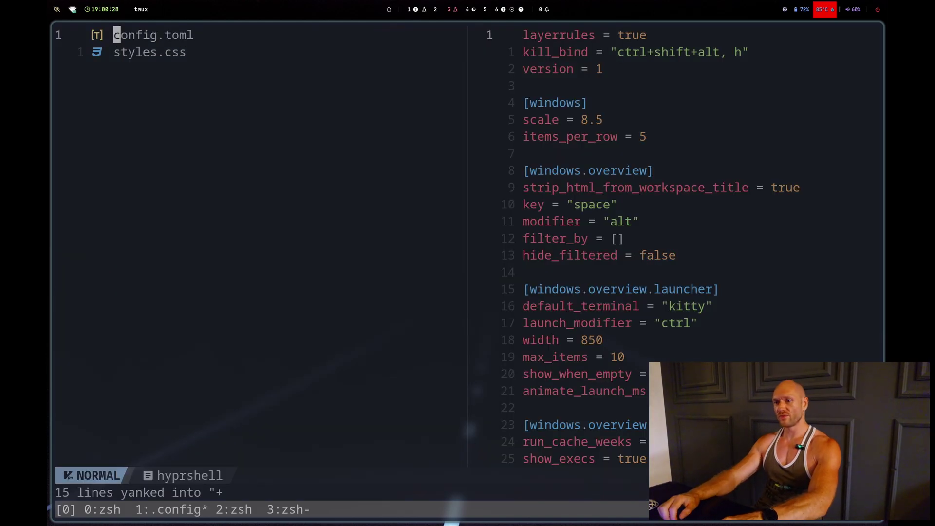
key(A)
key(Escape)
key(Return)
key(j)
key(j)
key(A)
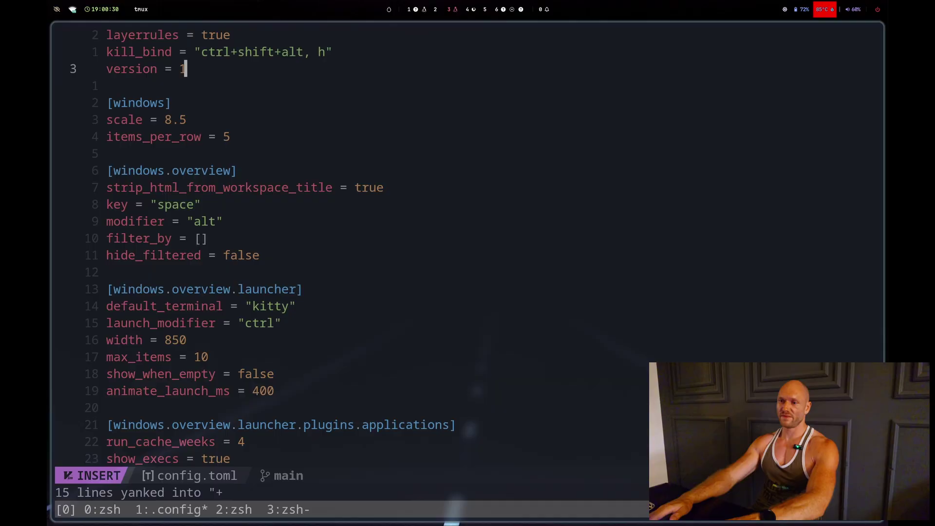
key(BackSpace)
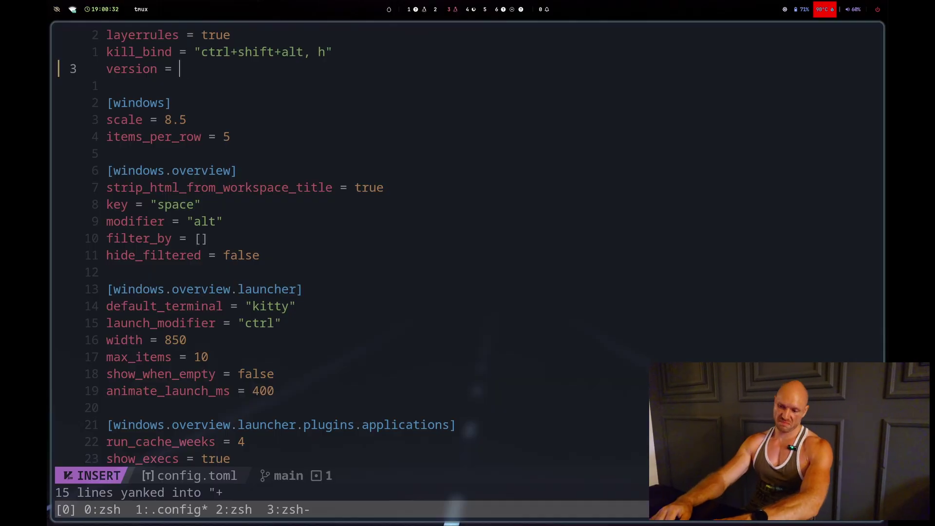
text(micky)
key(Escape)
text(:w)
key(Return)
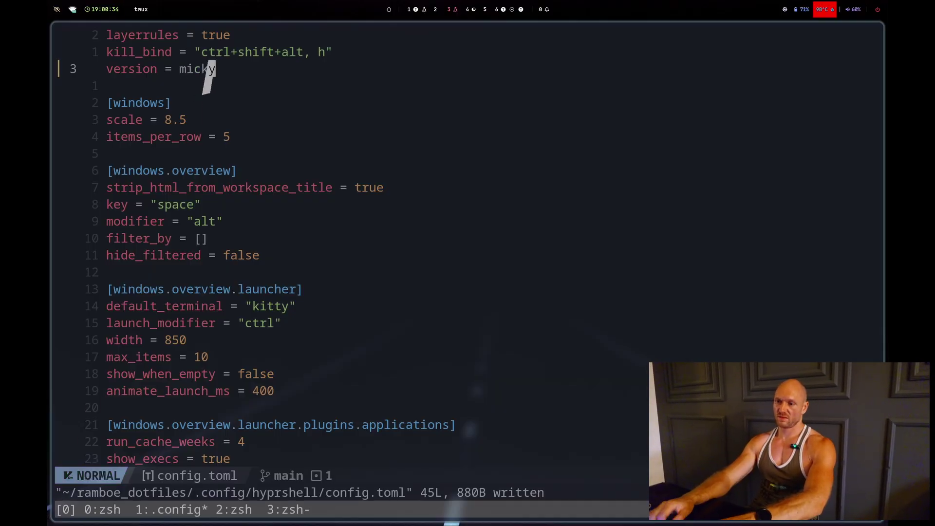
key(ctrl+b)
- Rerun hyprshell config check from history, getting a TOML parse error at line 3
key(3)
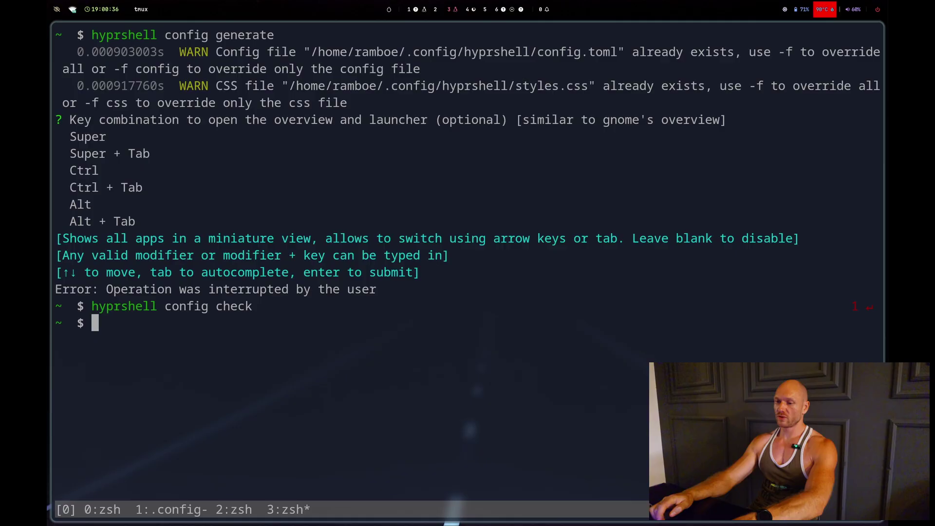
key(Up)
key(Return)
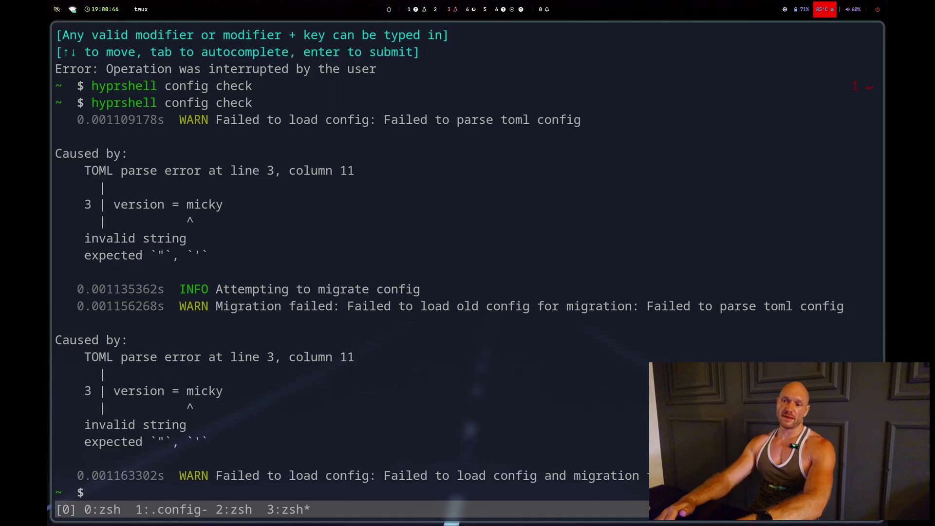
- Back in tmux window 1, replace 'micky' with 1 on config.toml's version line and save it
key(ctrl+b)
key(1)
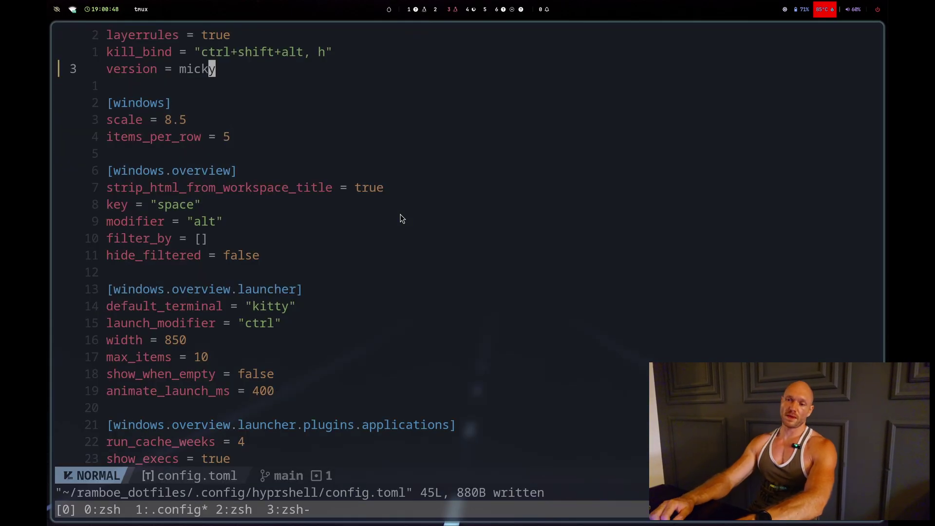
key(a)
key(Escape)
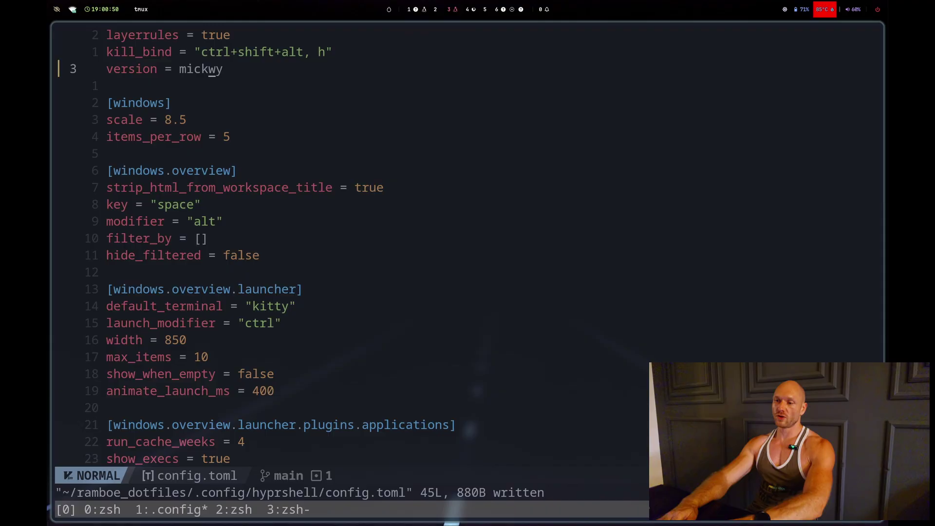
text(ciw1)
key(Escape)
text(:w)
key(Return)
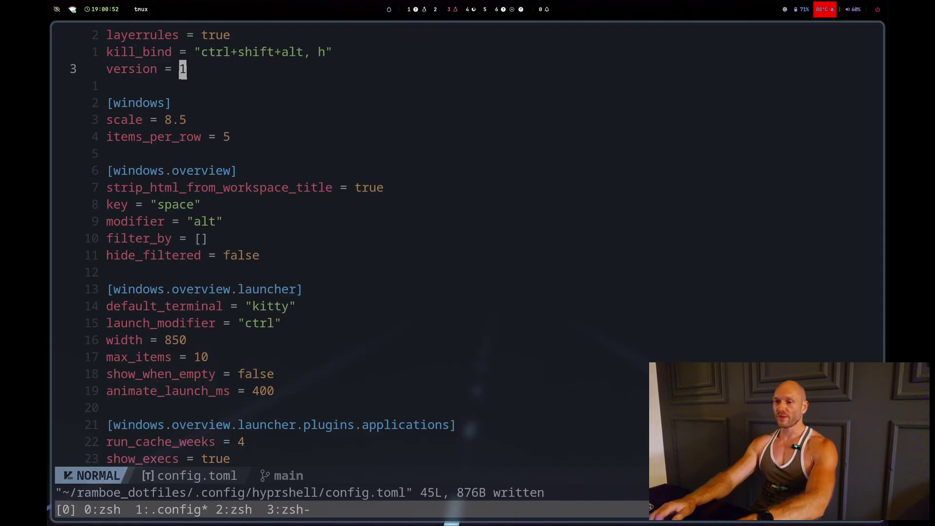